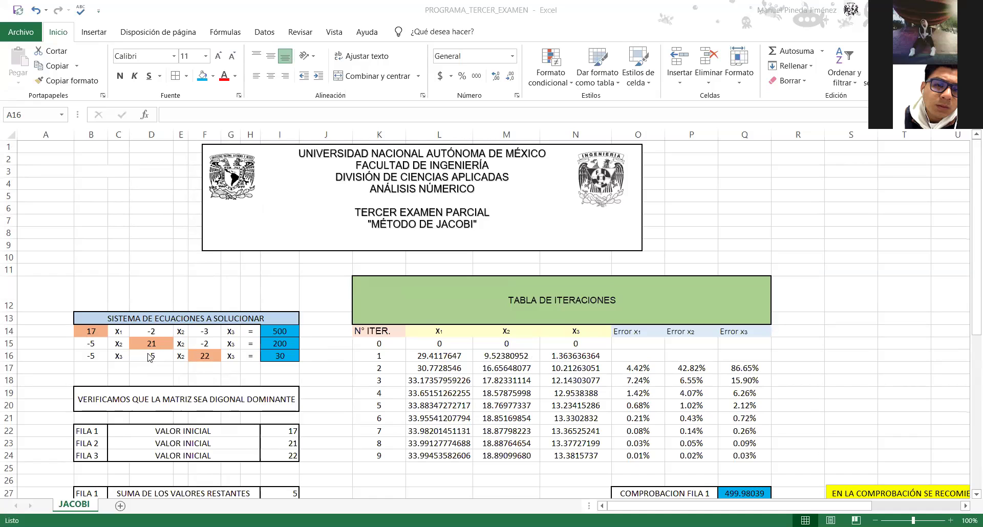
- Set the diagonal coefficient of the first equation, in cell B14, to 2
{"action": "scroll", "coordinate": [147, 353], "scroll_direction": "down", "scroll_amount": 2}
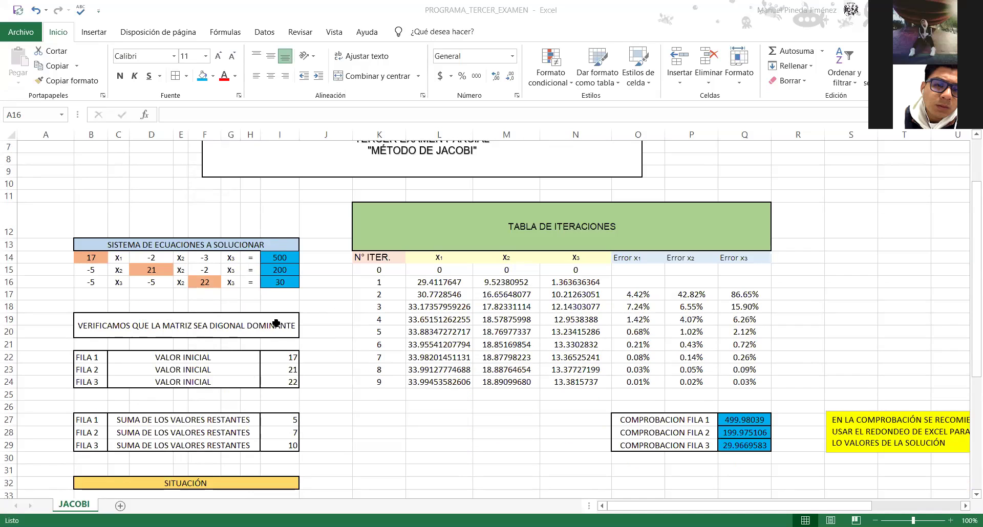
{"action": "scroll", "coordinate": [262, 332], "scroll_direction": "down", "scroll_amount": 1}
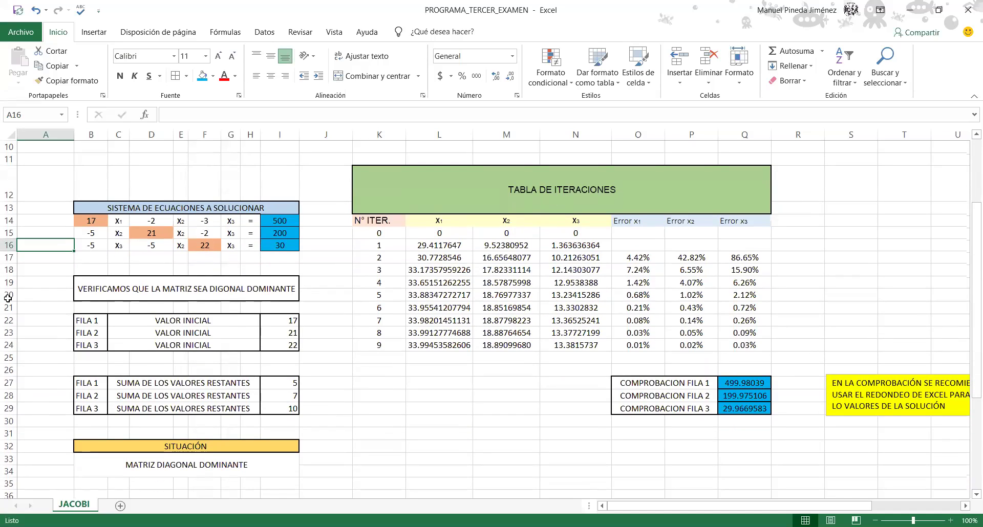
{"action": "left_click", "coordinate": [92, 220]}
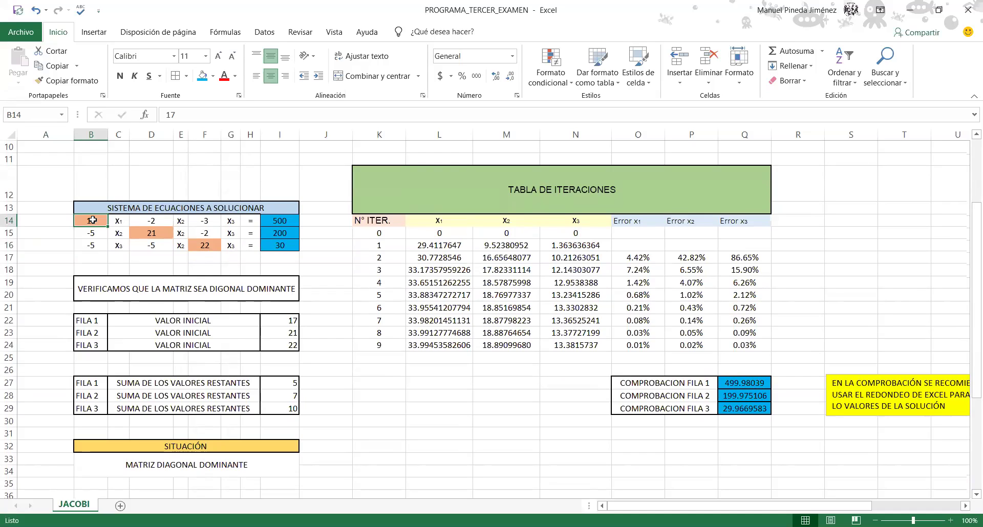
{"action": "type", "text": "2"}
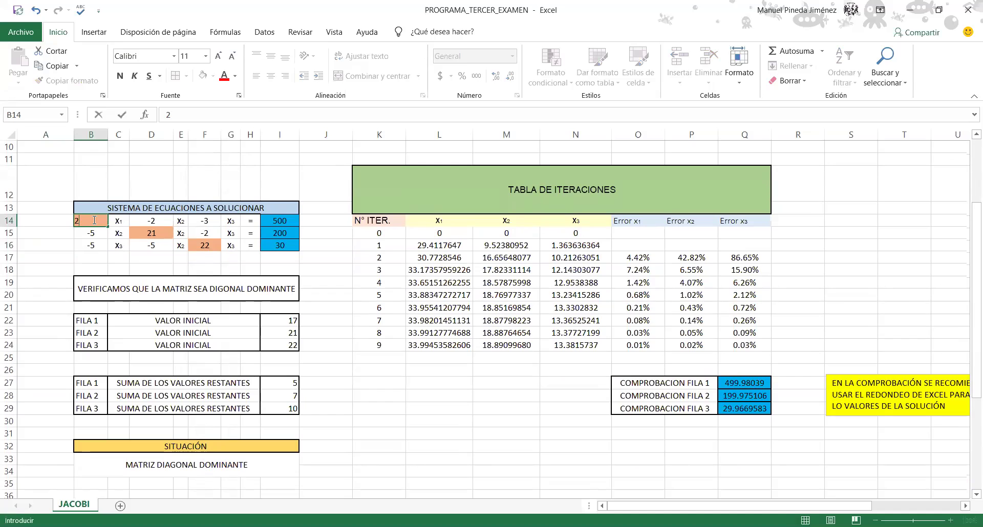
{"action": "left_click", "coordinate": [94, 221]}
{"action": "key", "text": "Return"}
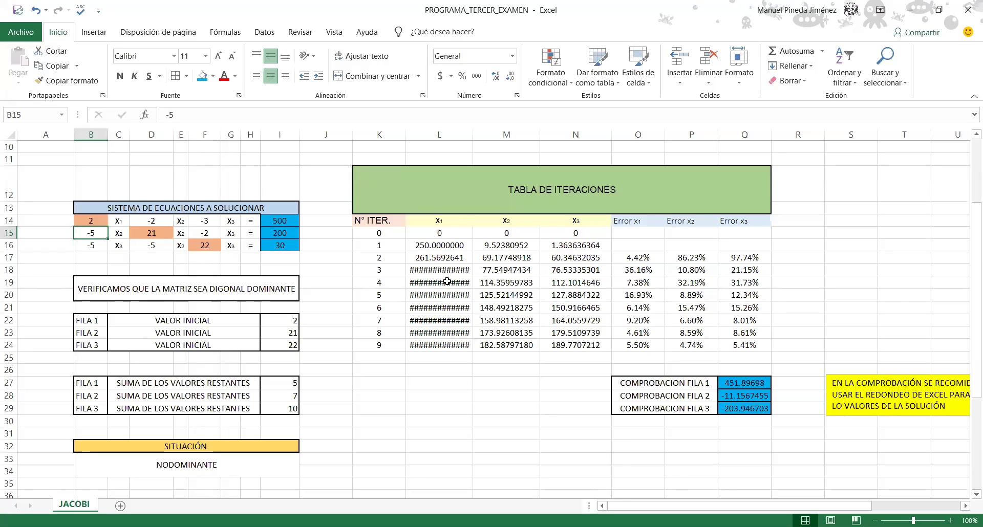
- Check the diagonal dominance result under the SITUACIÓN heading
{"action": "scroll", "coordinate": [302, 383], "scroll_direction": "down", "scroll_amount": 2}
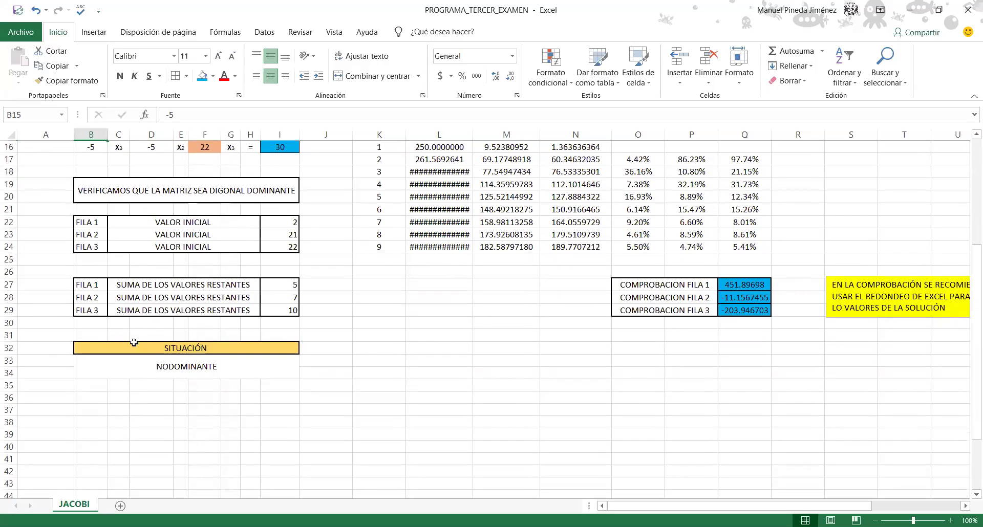
{"action": "left_click_drag", "start_coordinate": [62, 338], "coordinate": [213, 383]}
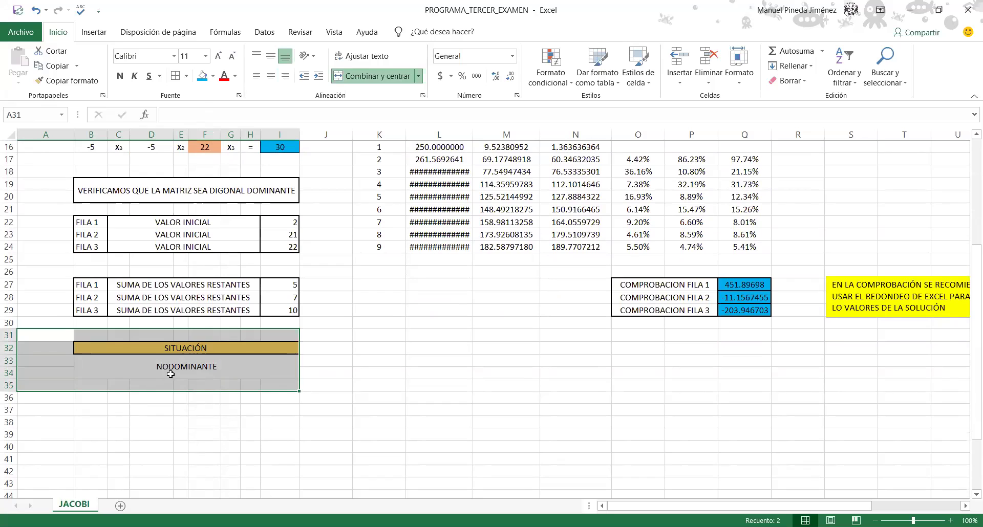
{"action": "left_click", "coordinate": [408, 395]}
- Set the diagonal coefficient of the first equation, in cell B14, to 18
{"action": "scroll", "coordinate": [189, 351], "scroll_direction": "up", "scroll_amount": 3}
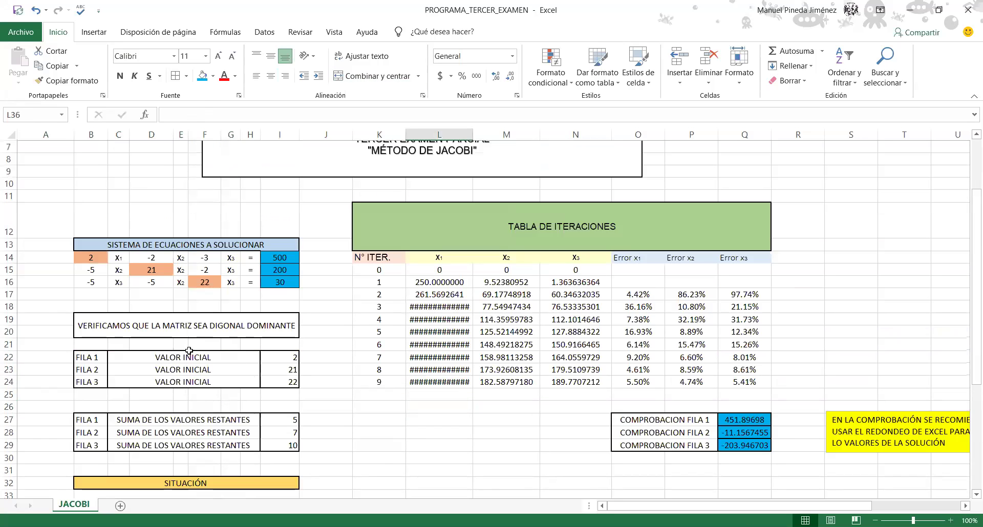
{"action": "left_click", "coordinate": [93, 264]}
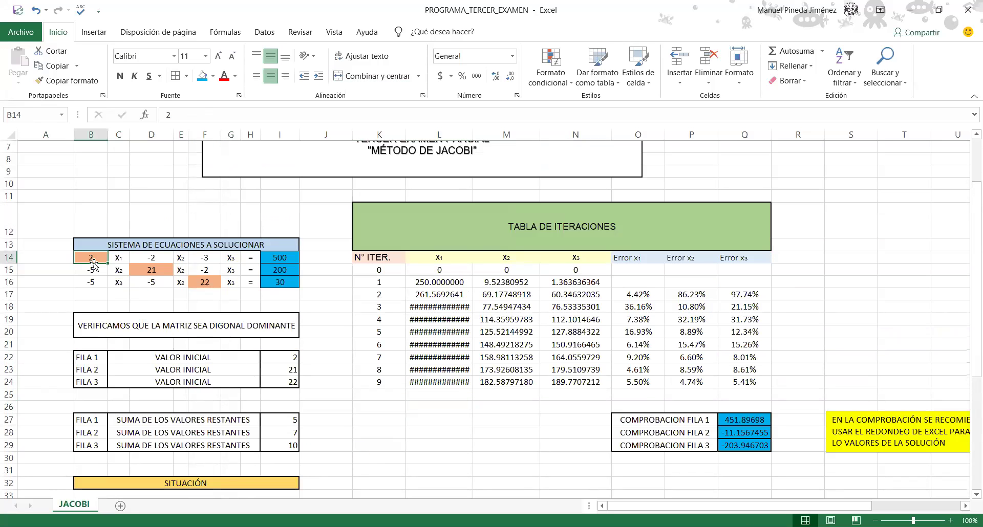
{"action": "type", "text": "69"}
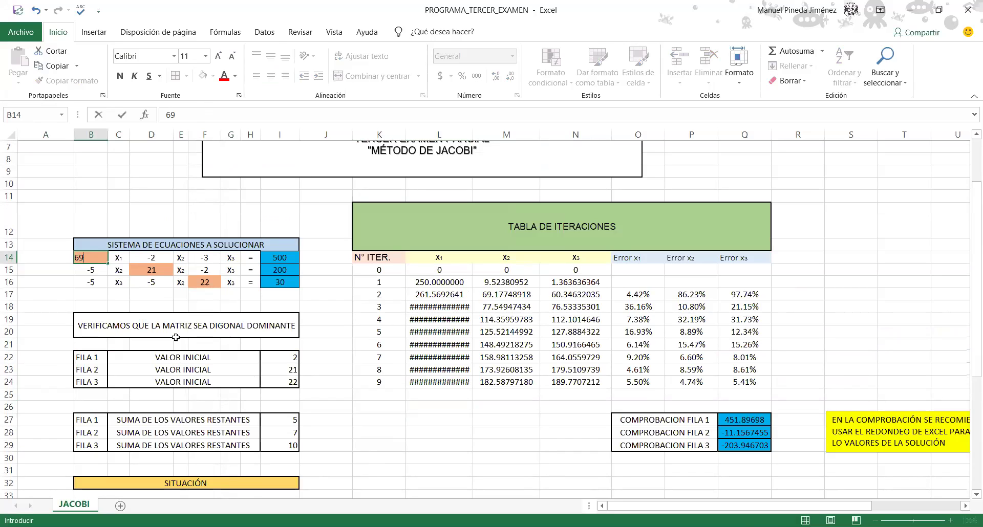
{"action": "type", "text": "8"}
{"action": "key", "text": "BackSpace"}
{"action": "key", "text": "BackSpace"}
{"action": "key", "text": "BackSpace"}
{"action": "key", "text": "BackSpace"}
{"action": "type", "text": "18"}
{"action": "key", "text": "Return"}
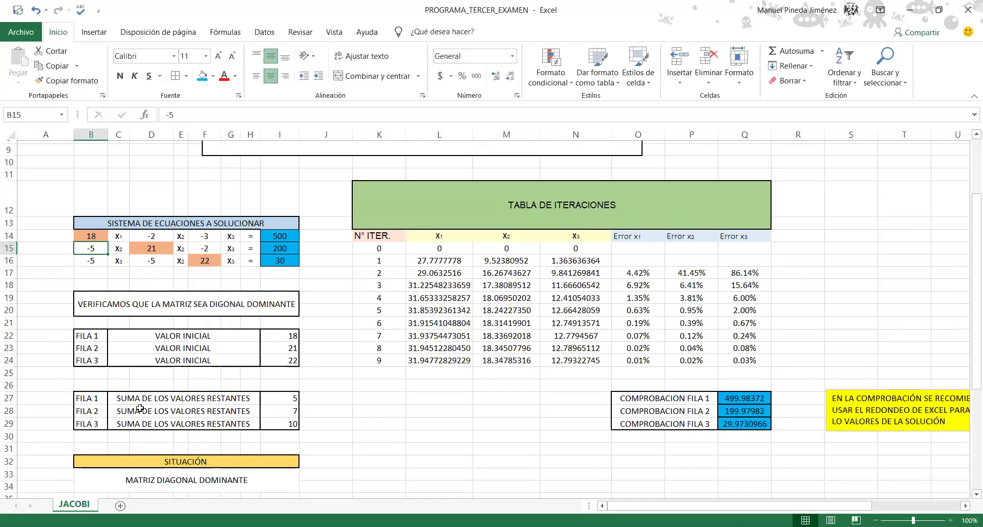
- Inspect the absolute-value formulas behind the three VALOR INICIAL cells, I22 to I24
{"action": "scroll", "coordinate": [135, 410], "scroll_direction": "down", "scroll_amount": 2}
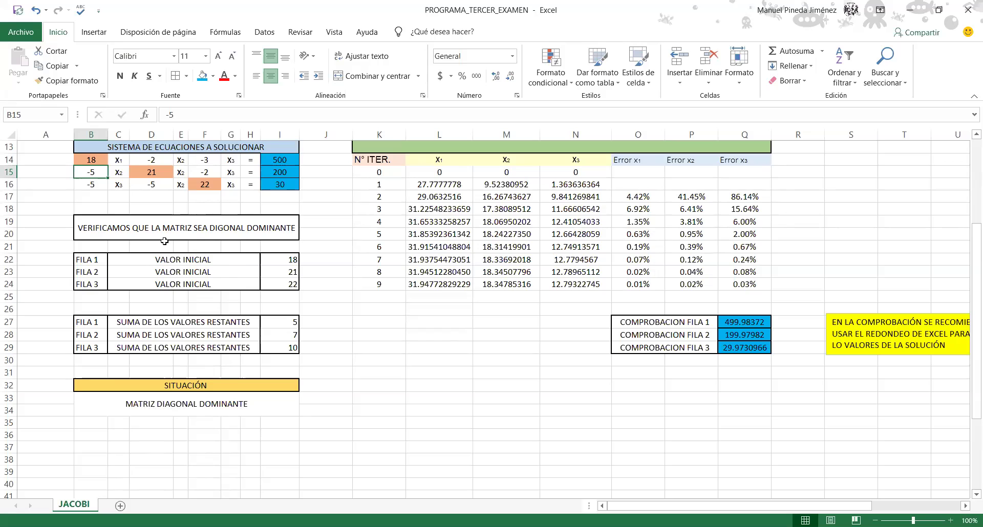
{"action": "scroll", "coordinate": [164, 241], "scroll_direction": "up", "scroll_amount": 1}
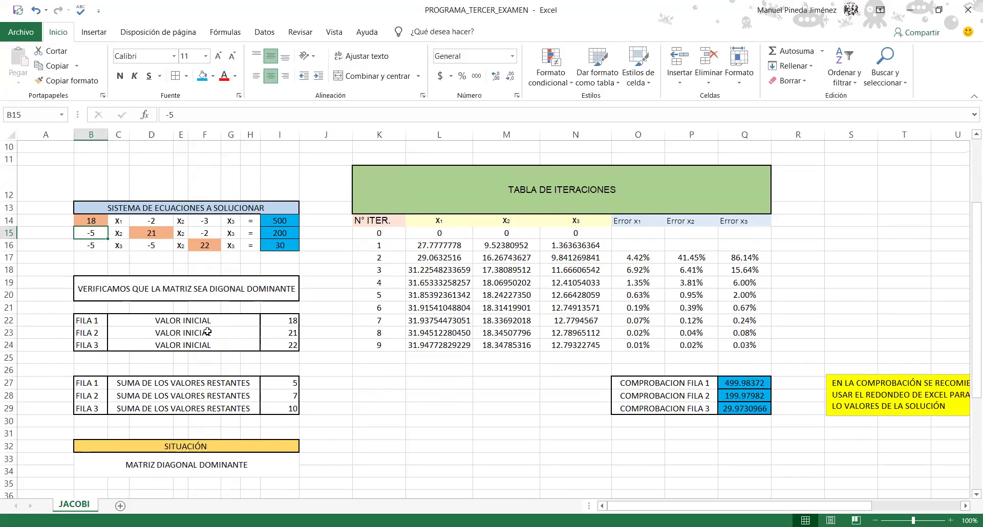
{"action": "left_click", "coordinate": [276, 321]}
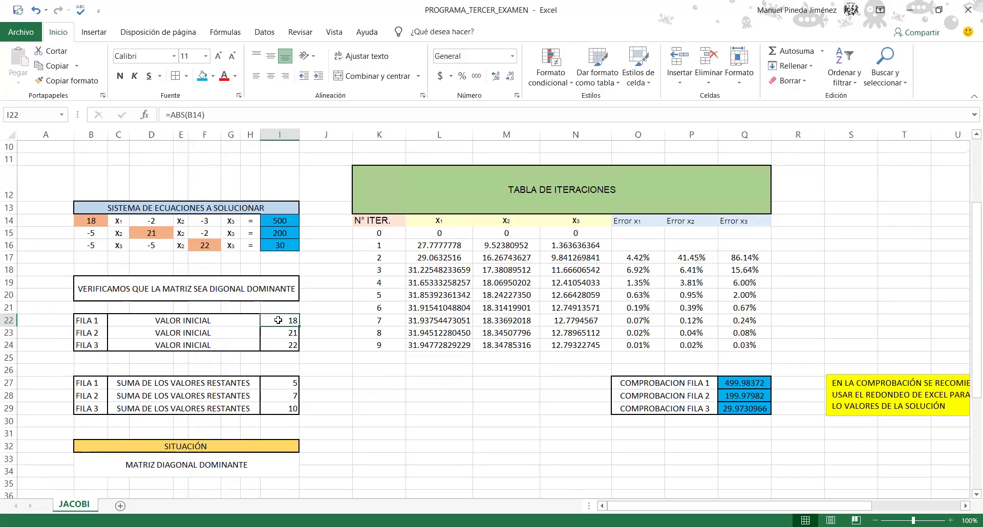
{"action": "key", "text": "F2"}
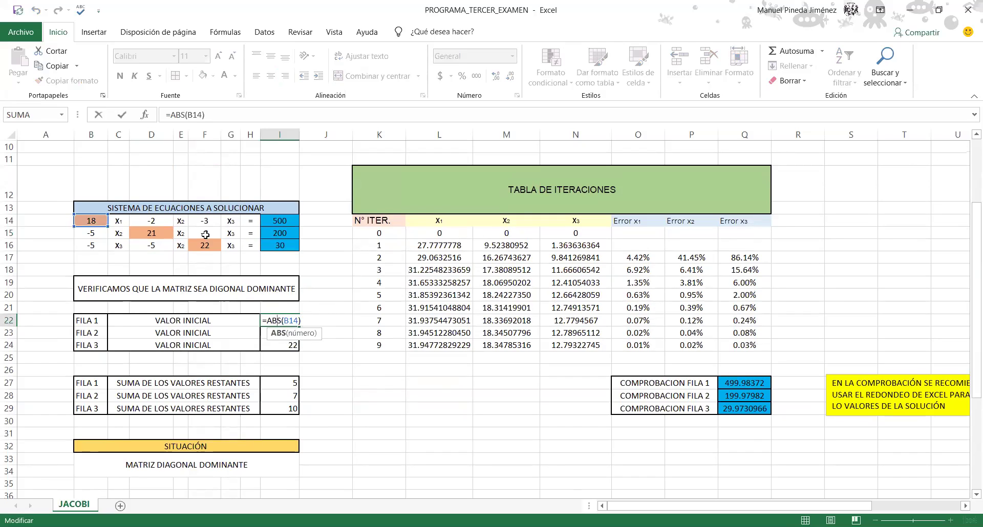
{"action": "left_click_drag", "start_coordinate": [69, 221], "coordinate": [81, 225]}
{"action": "key", "text": "Return"}
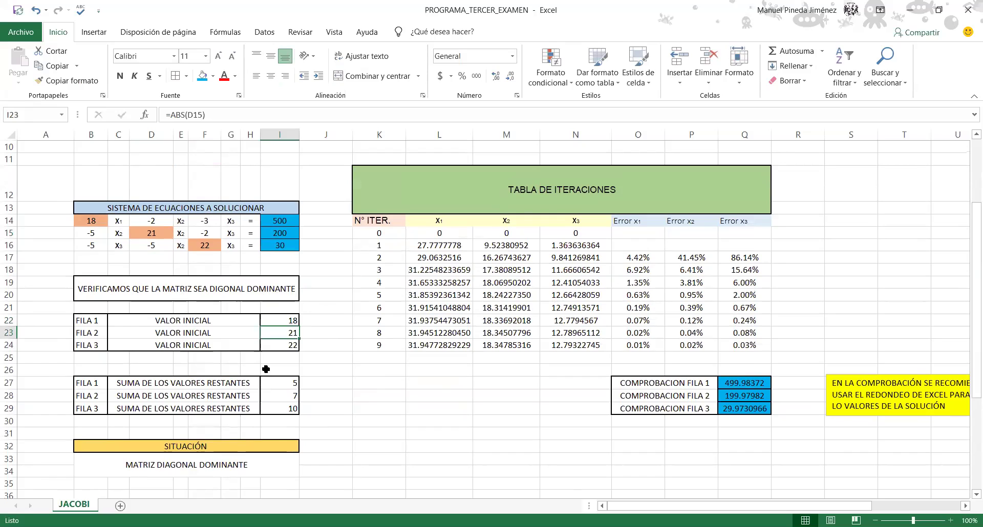
{"action": "double_click", "coordinate": [284, 333]}
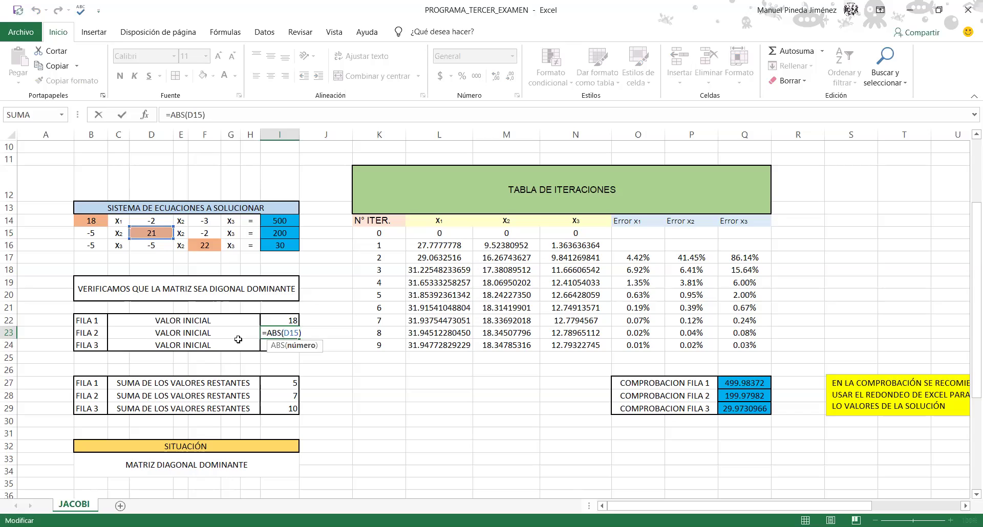
{"action": "key", "text": "Return"}
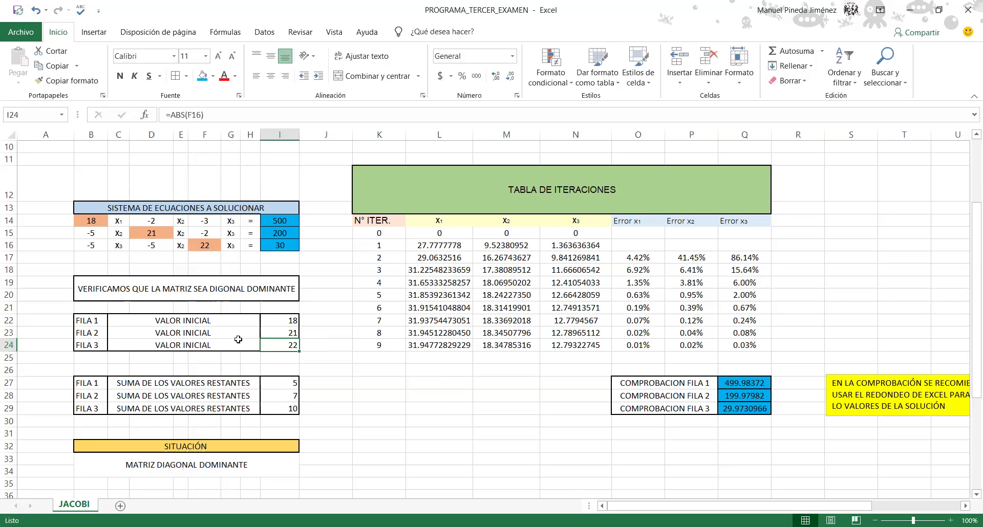
{"action": "double_click", "coordinate": [292, 344]}
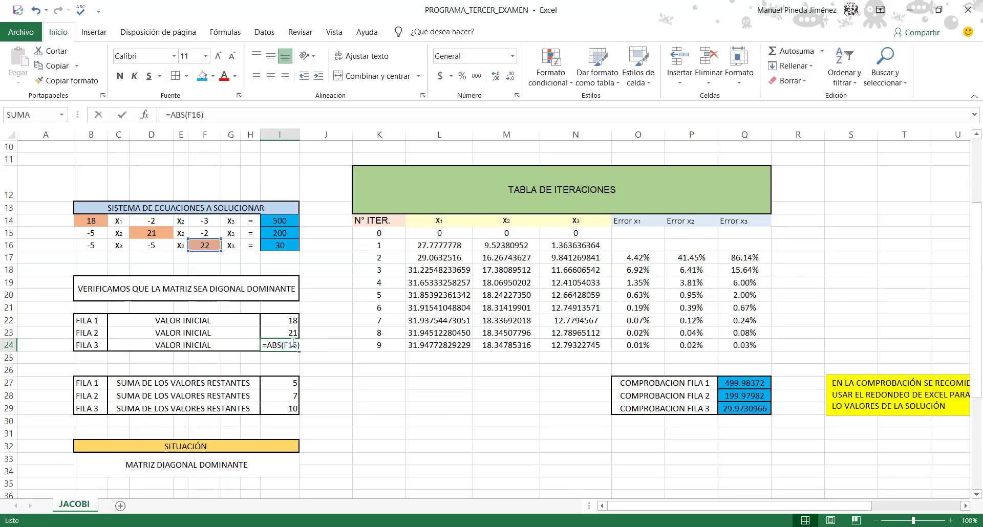
{"action": "key", "text": "Return"}
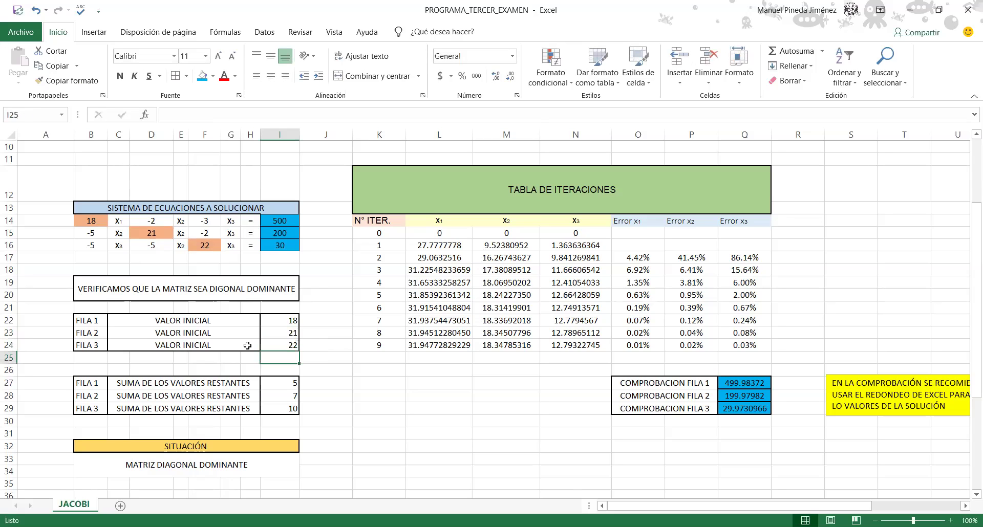
- Inspect the FILA 1 formula in I27 that sums the absolute values of the remaining coefficients
{"action": "scroll", "coordinate": [204, 366], "scroll_direction": "down", "scroll_amount": 1}
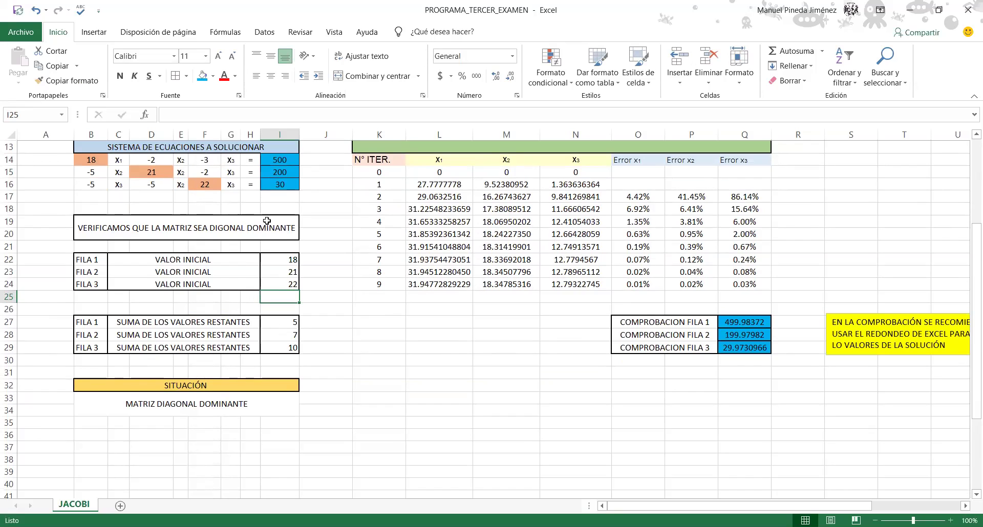
{"action": "left_click", "coordinate": [288, 324]}
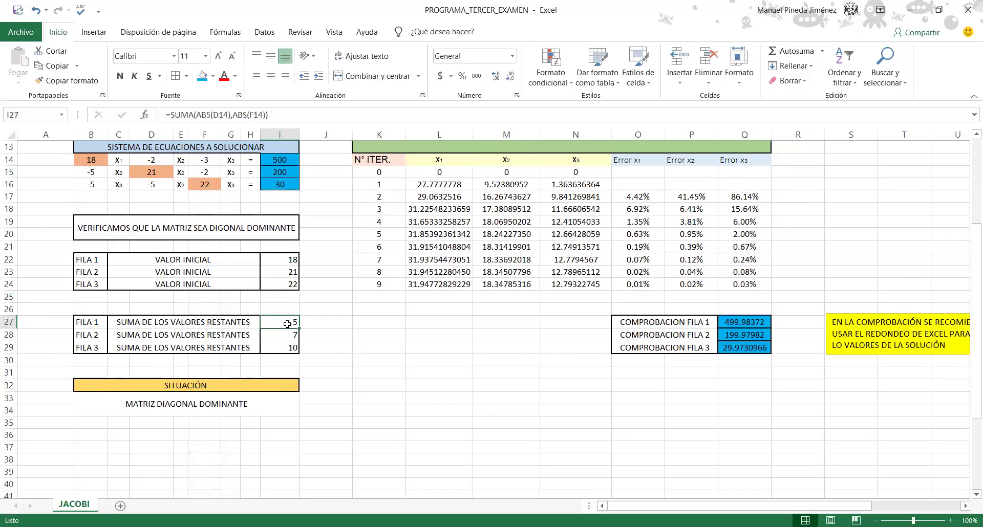
{"action": "double_click", "coordinate": [289, 324]}
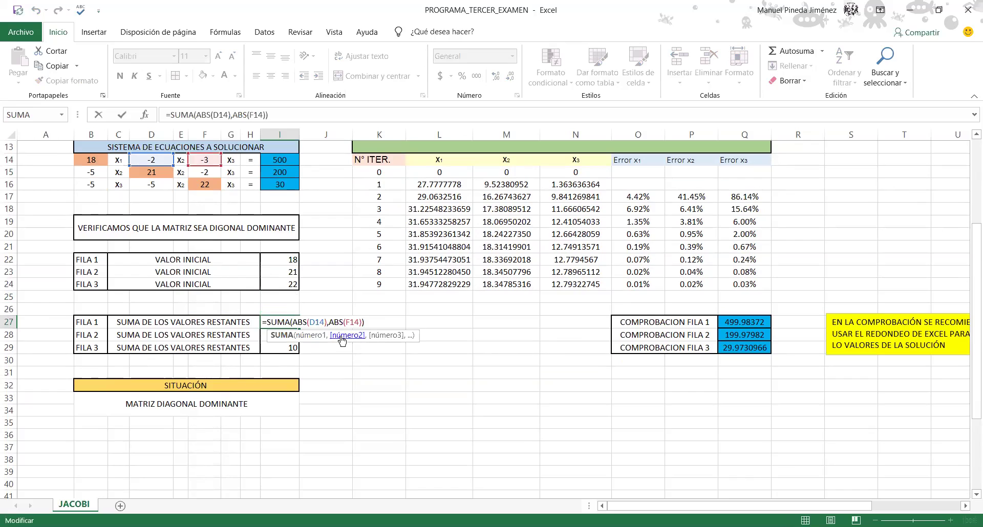
{"action": "key", "text": "Return"}
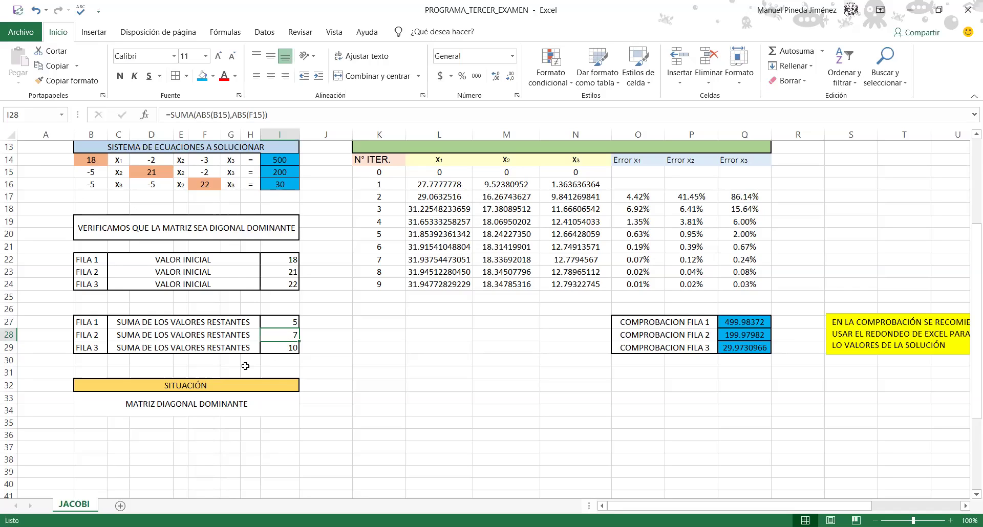
- Change the false-case text in the conditional formula under SITUACIÓN to "NO DOMINANTE"
{"action": "scroll", "coordinate": [244, 367], "scroll_direction": "down", "scroll_amount": 1}
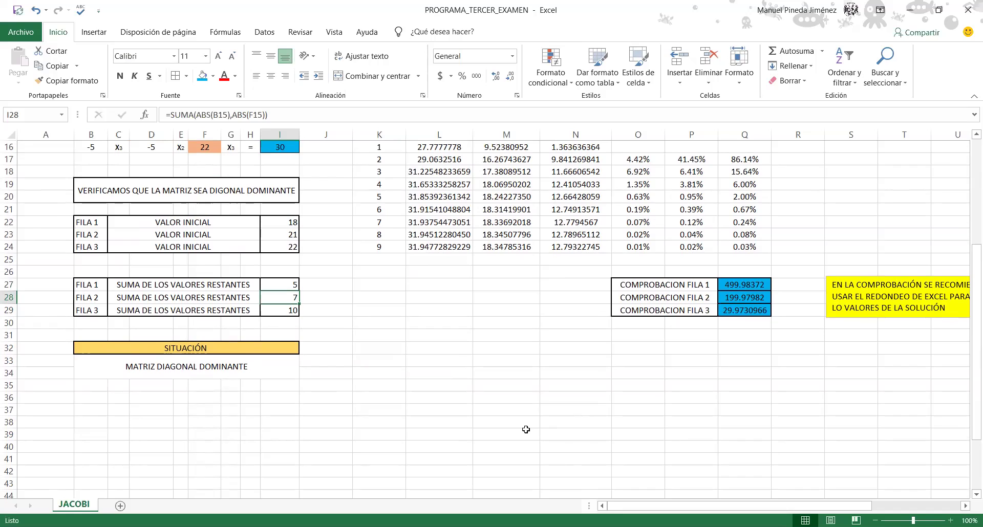
{"action": "double_click", "coordinate": [258, 369]}
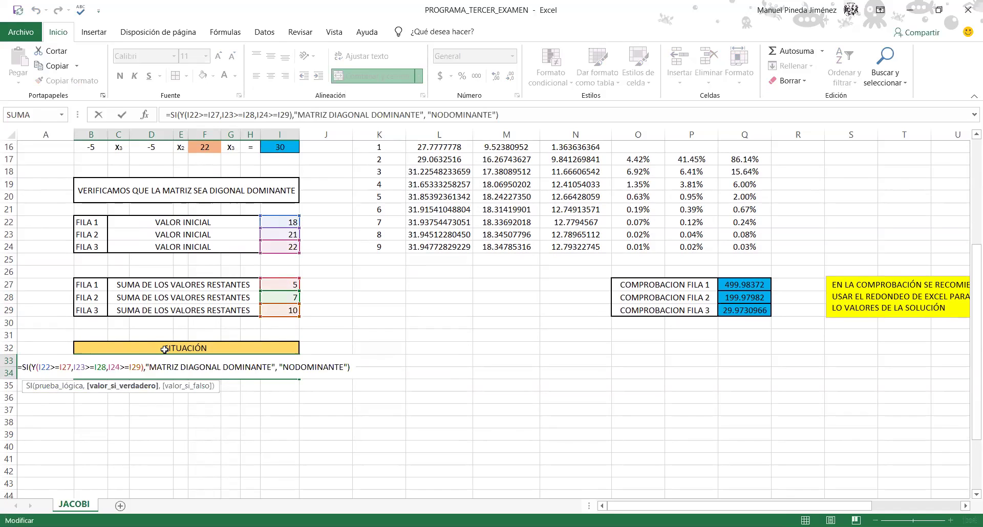
{"action": "scroll", "coordinate": [164, 349], "scroll_direction": "up", "scroll_amount": 1}
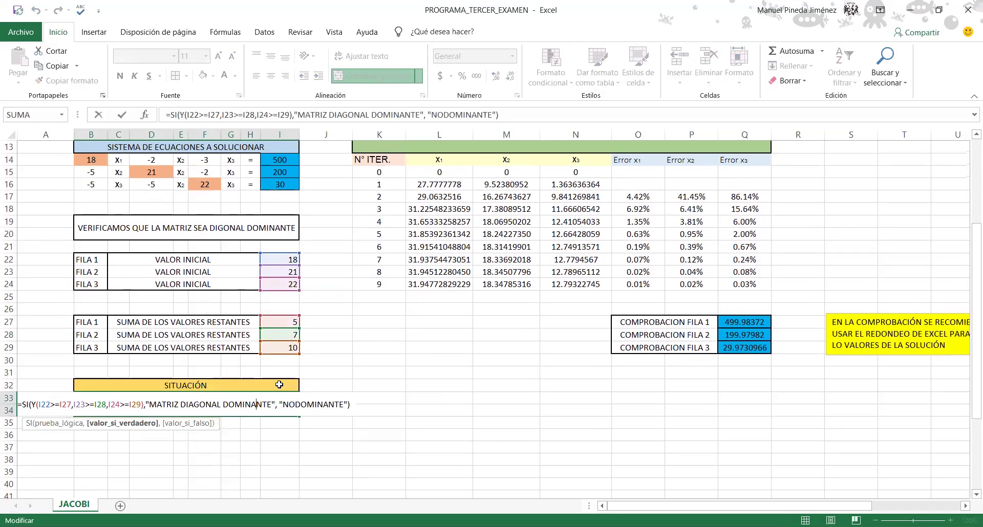
{"action": "left_click_drag", "start_coordinate": [286, 258], "coordinate": [286, 256]}
{"action": "left_click", "coordinate": [253, 413]}
{"action": "left_click", "coordinate": [300, 405]}
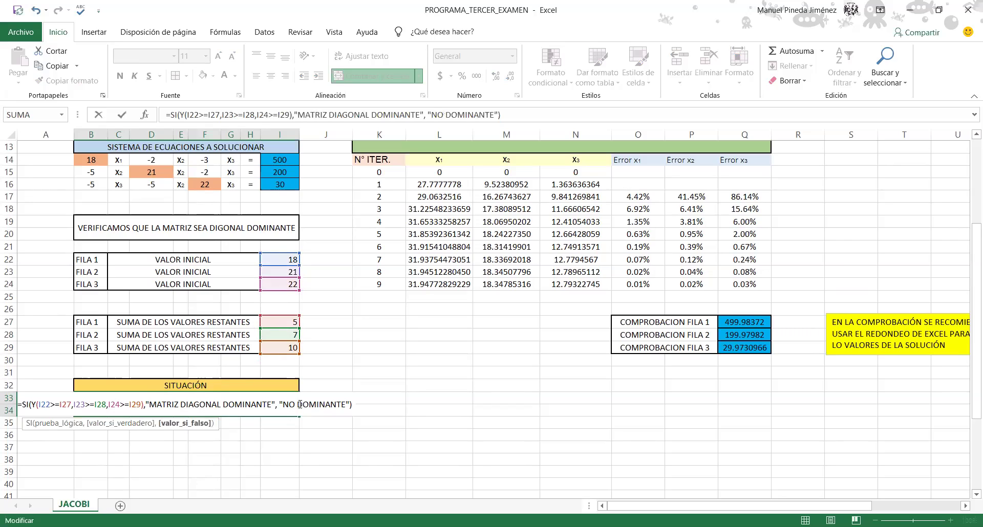
{"action": "key", "text": "Return"}
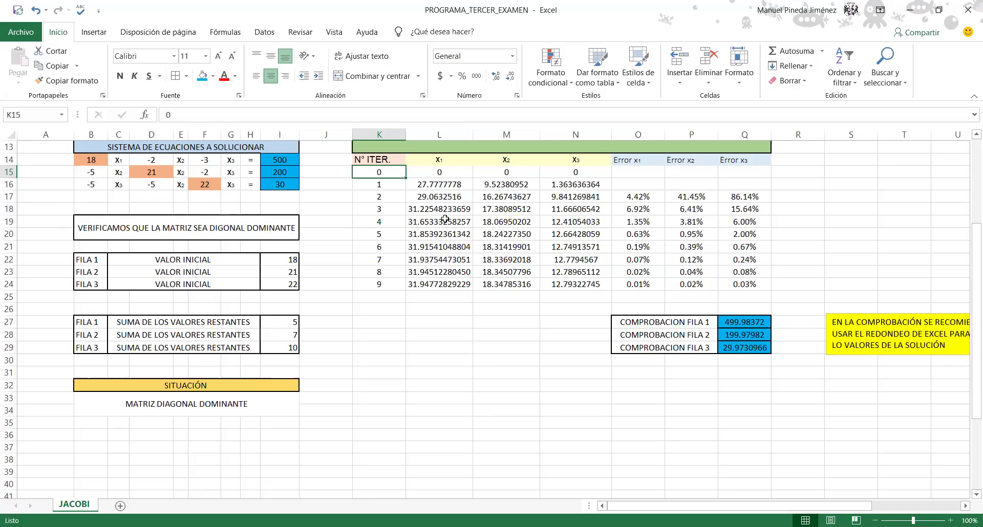
- Examine the x₁ iteration formula in L16 and its range down to L24, plus the x₂ formula in M16
{"action": "scroll", "coordinate": [443, 221], "scroll_direction": "up", "scroll_amount": 1}
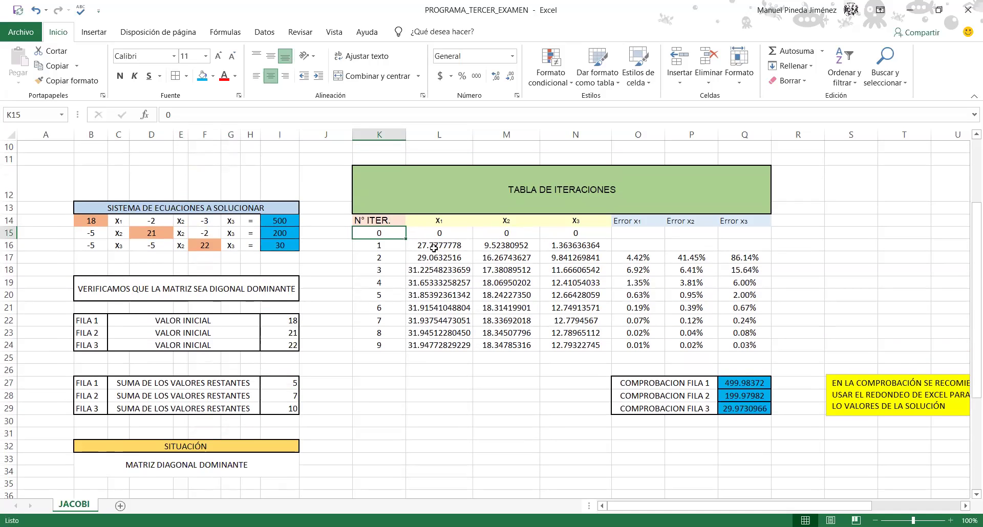
{"action": "left_click", "coordinate": [433, 246]}
{"action": "double_click", "coordinate": [434, 246]}
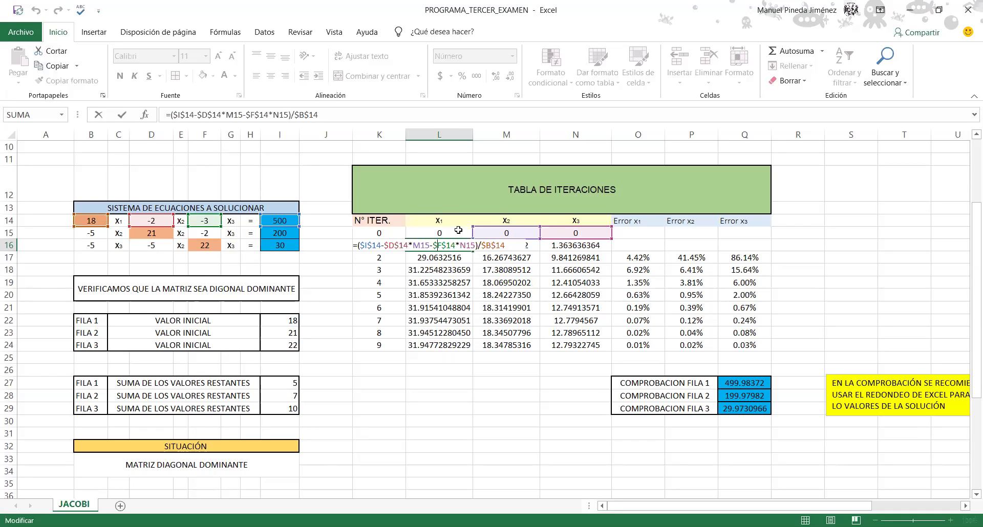
{"action": "key", "text": "Return"}
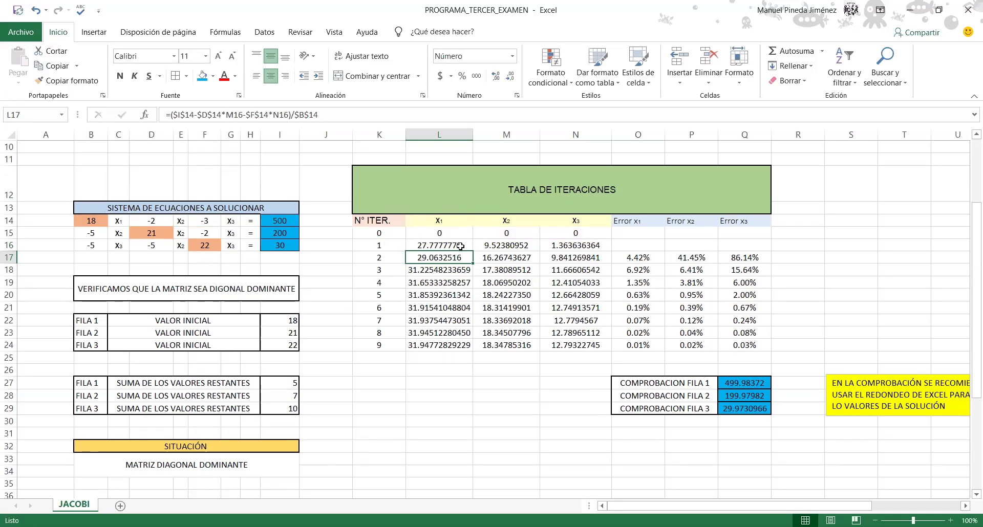
{"action": "left_click", "coordinate": [470, 248]}
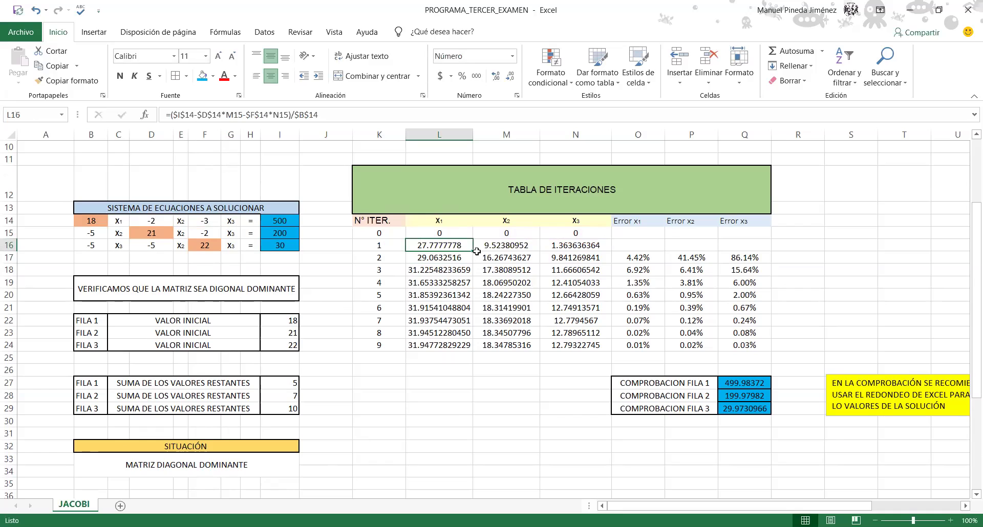
{"action": "left_click_drag", "start_coordinate": [463, 243], "coordinate": [504, 276]}
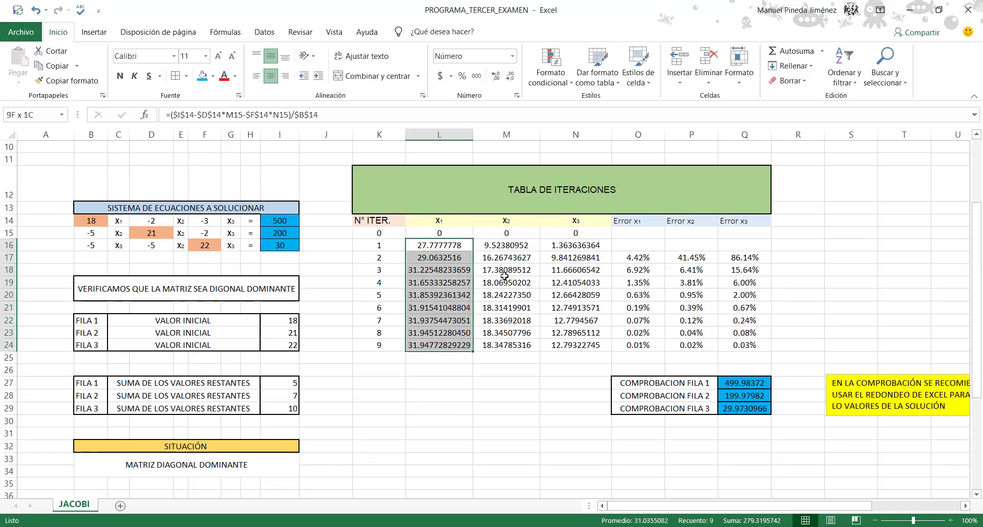
{"action": "left_click", "coordinate": [498, 246]}
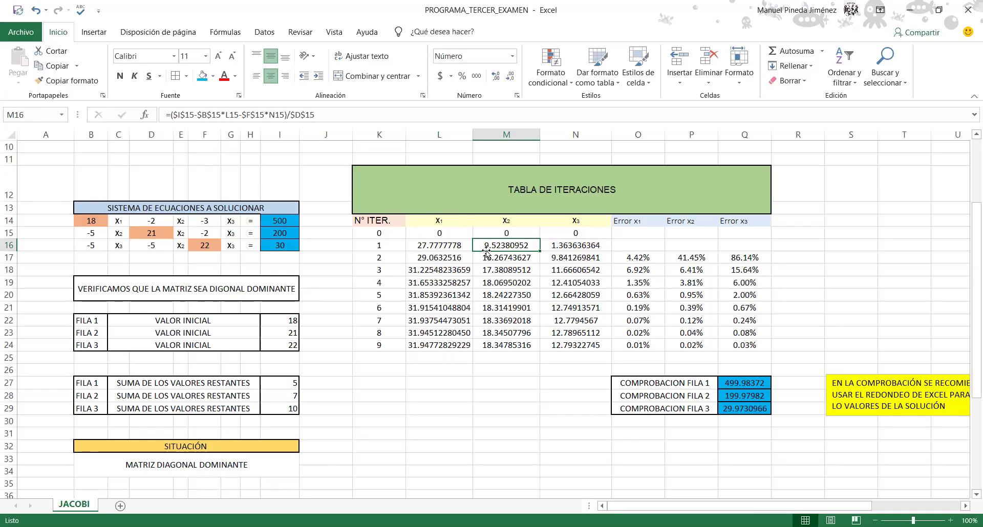
- Inspect the diagonal coefficient in D15 and the COMPROBACION FILA 1 formula in Q27 with the cells it references
{"action": "left_click", "coordinate": [159, 234]}
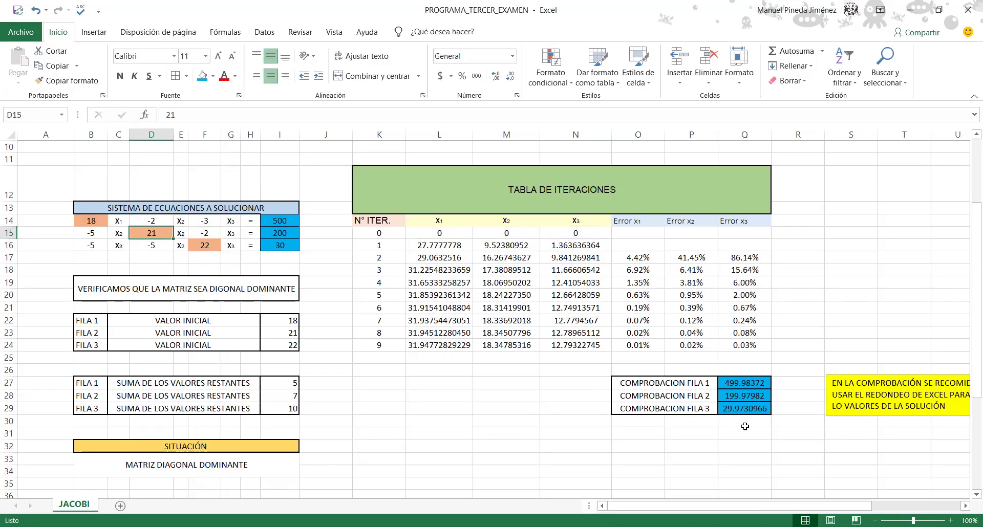
{"action": "left_click", "coordinate": [745, 383]}
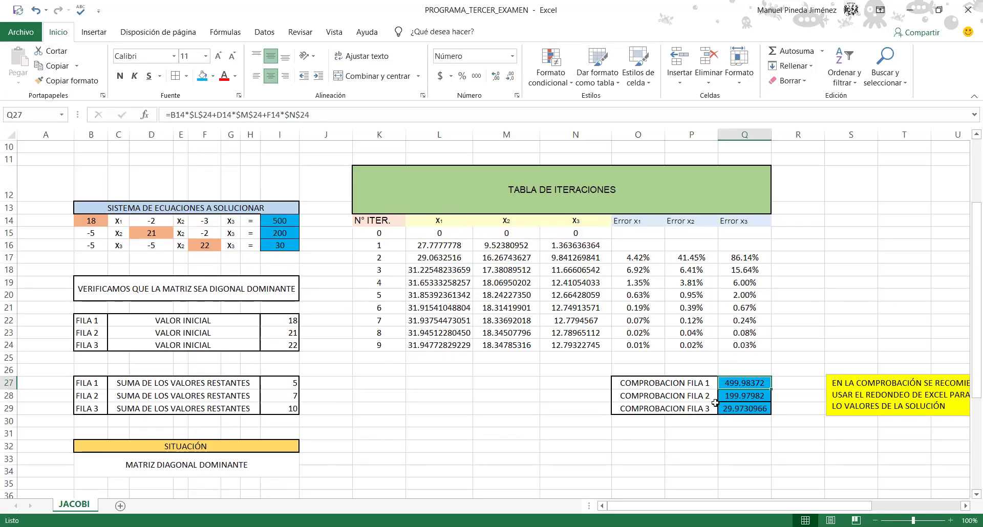
{"action": "double_click", "coordinate": [745, 385]}
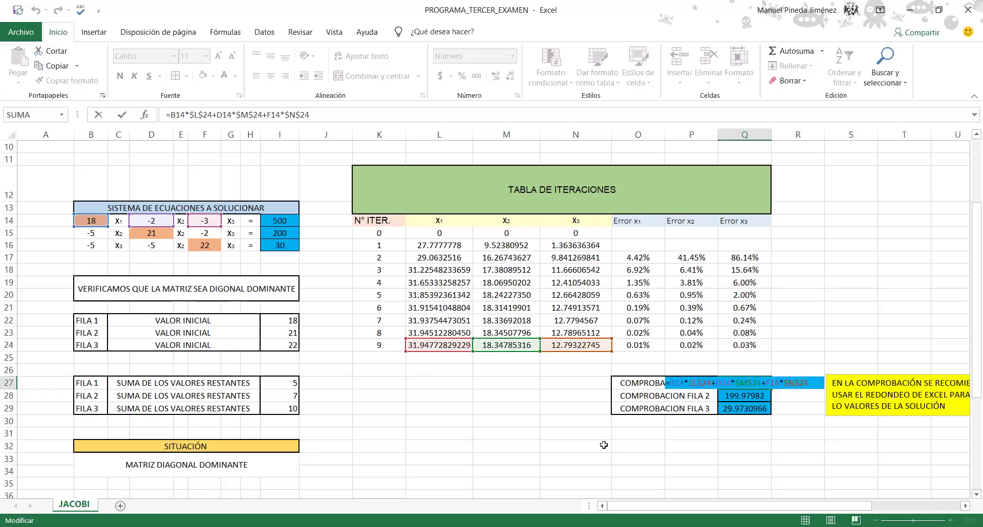
{"action": "key", "text": "Return"}
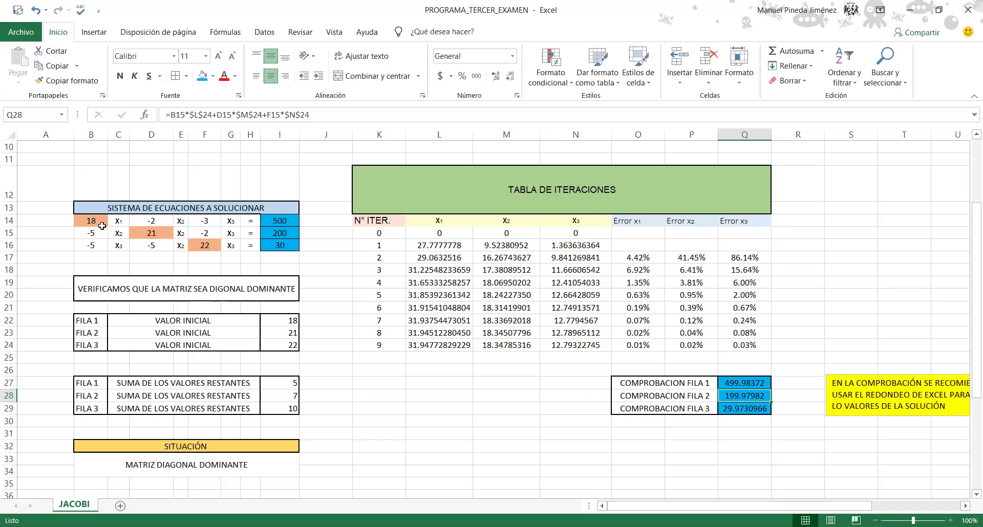
- Reduce the COMPROBACION FILA 1 result in Q27 to one decimal place and compare it with the first equation's constant in I14
{"action": "left_click", "coordinate": [753, 379]}
{"action": "left_click_drag", "start_coordinate": [847, 507], "coordinate": [864, 507]}
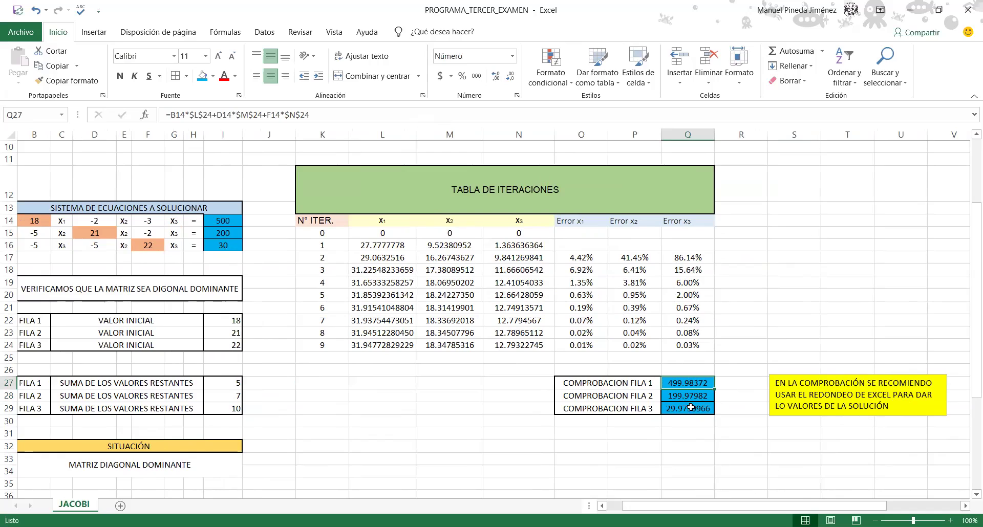
{"action": "left_click", "coordinate": [515, 80]}
{"action": "left_click", "coordinate": [515, 80]}
{"action": "left_click", "coordinate": [514, 81]}
{"action": "left_click", "coordinate": [515, 80]}
{"action": "left_click", "coordinate": [222, 221]}
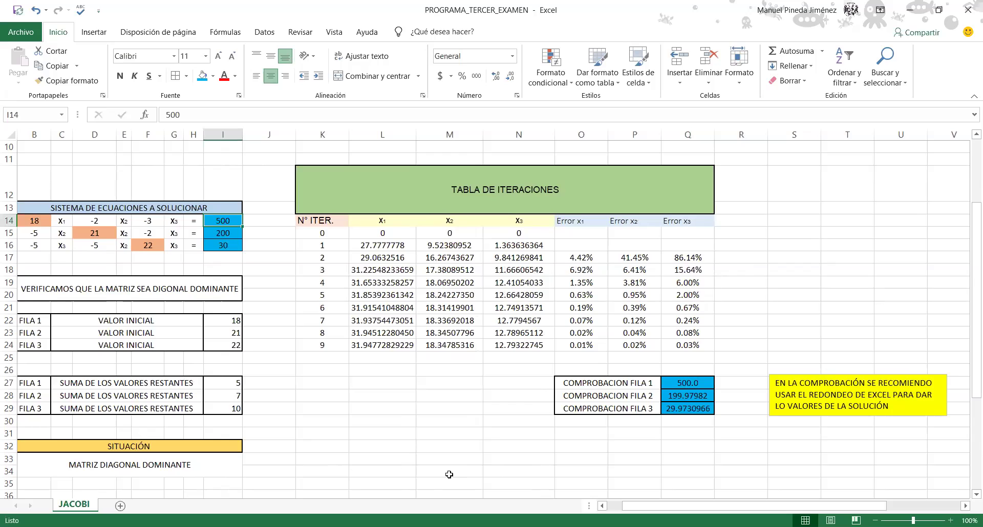
{"action": "left_click", "coordinate": [347, 473]}
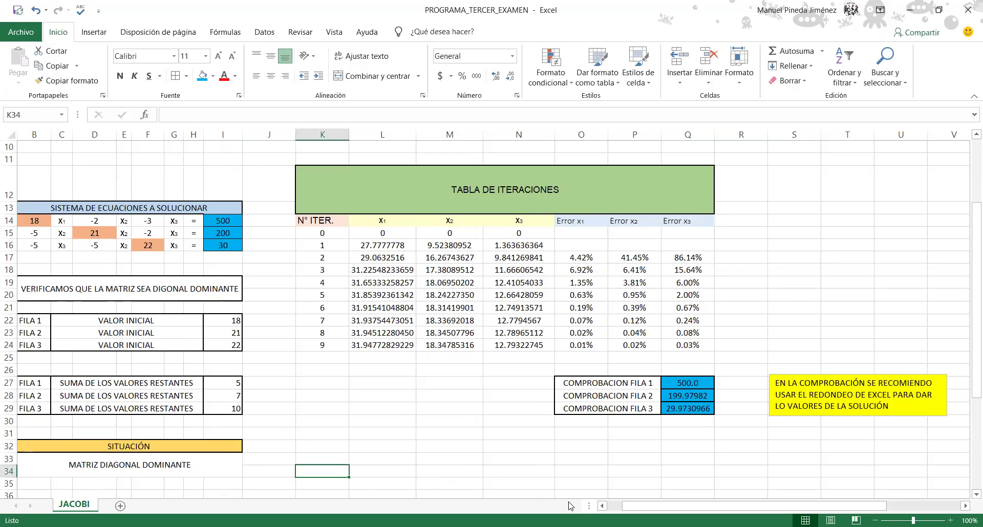